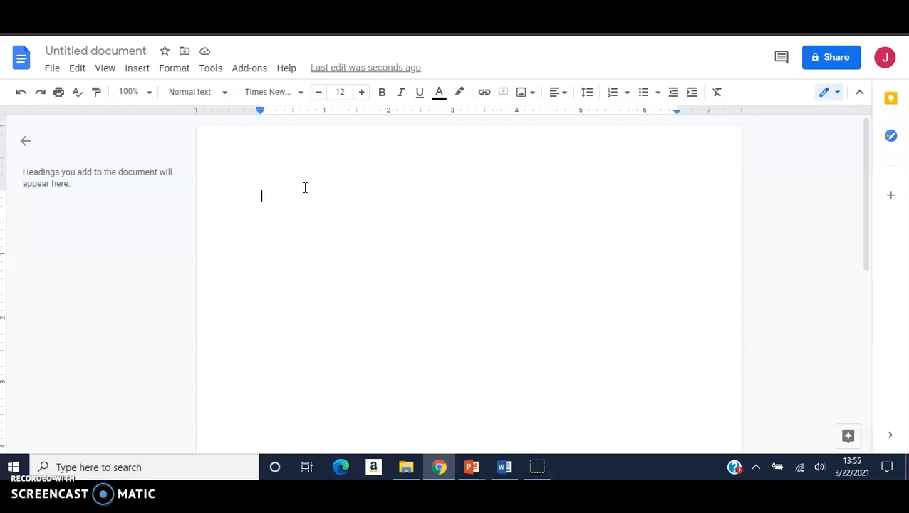
- Centre-align the empty document and set its line spacing to Double
left_click(564, 95)
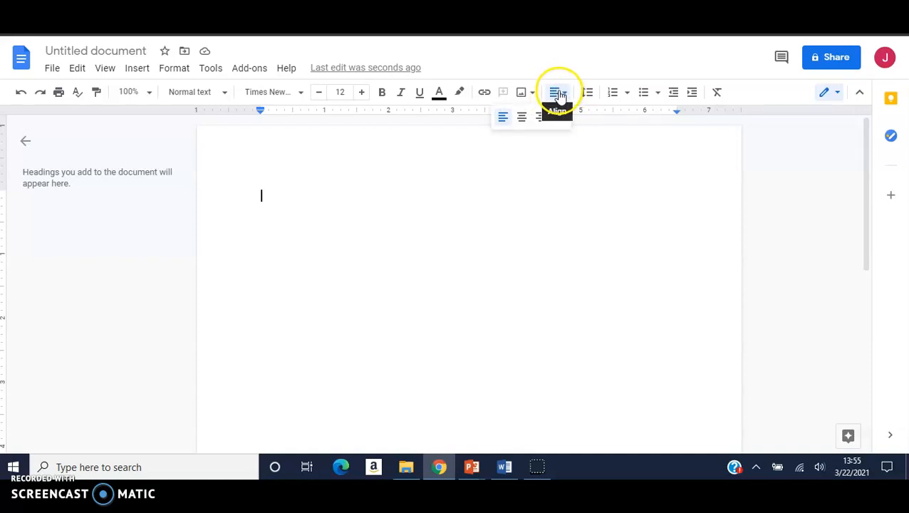
left_click(523, 119)
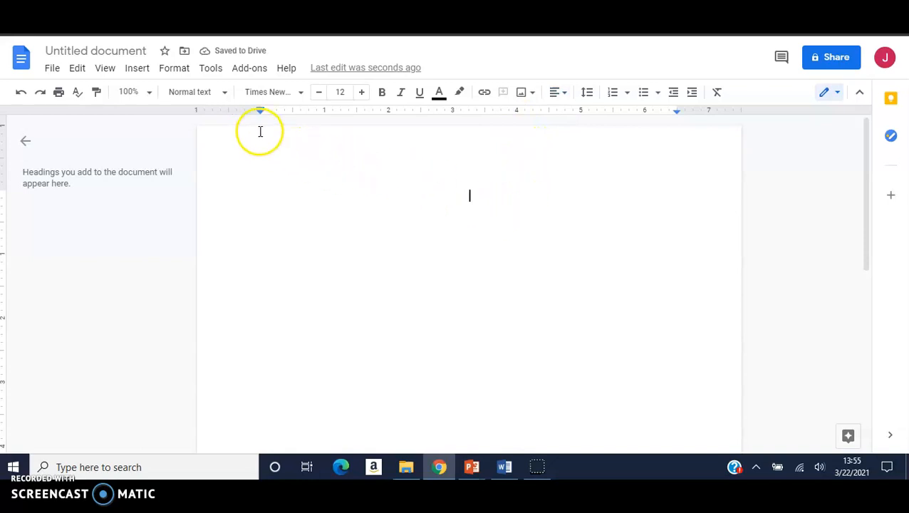
left_click(171, 71)
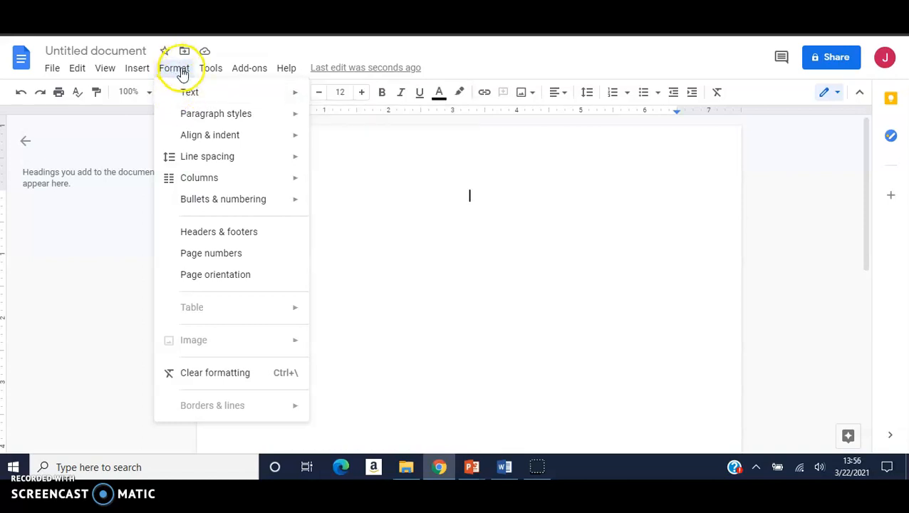
mouse_move(207, 163)
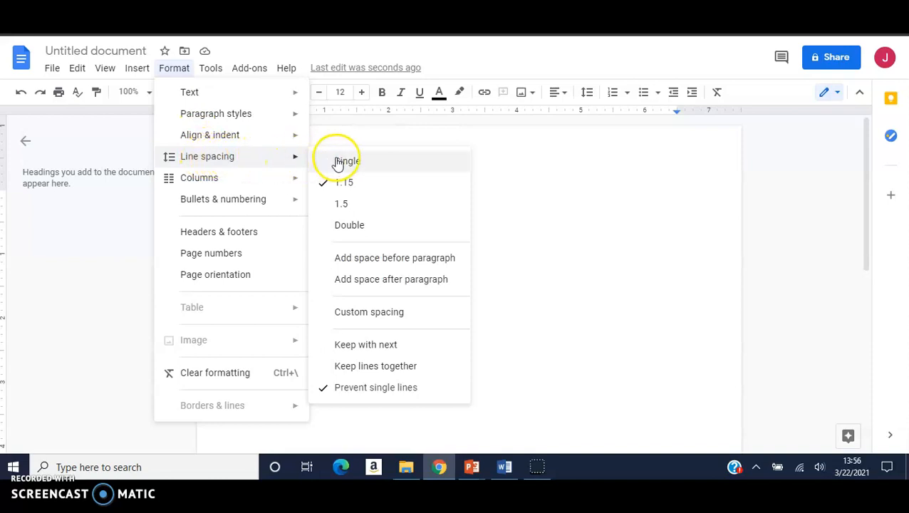
left_click(347, 227)
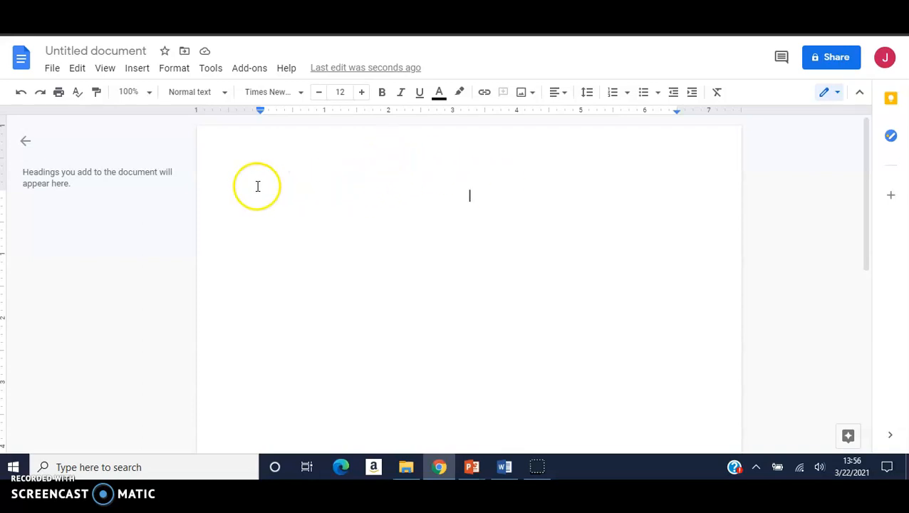
- Insert top-right header page numbers starting at 1 on the first page, then edit the header
left_click(137, 68)
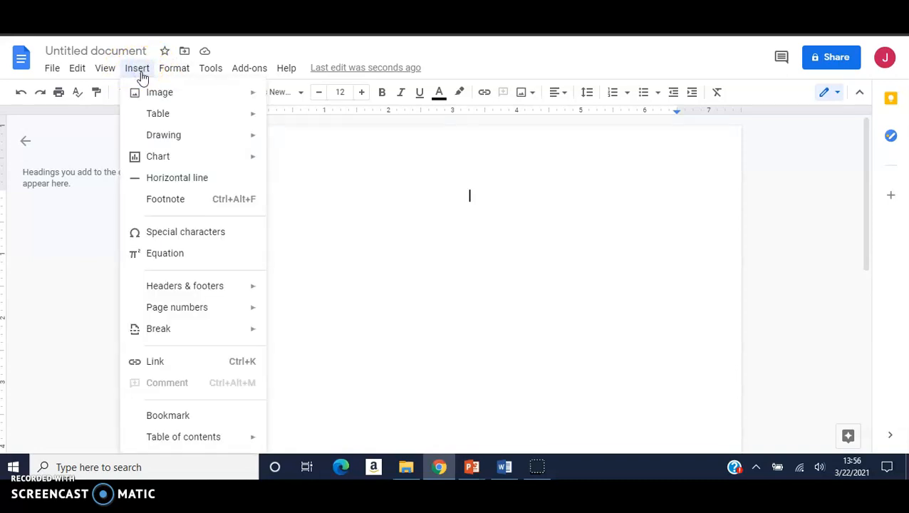
mouse_move(158, 310)
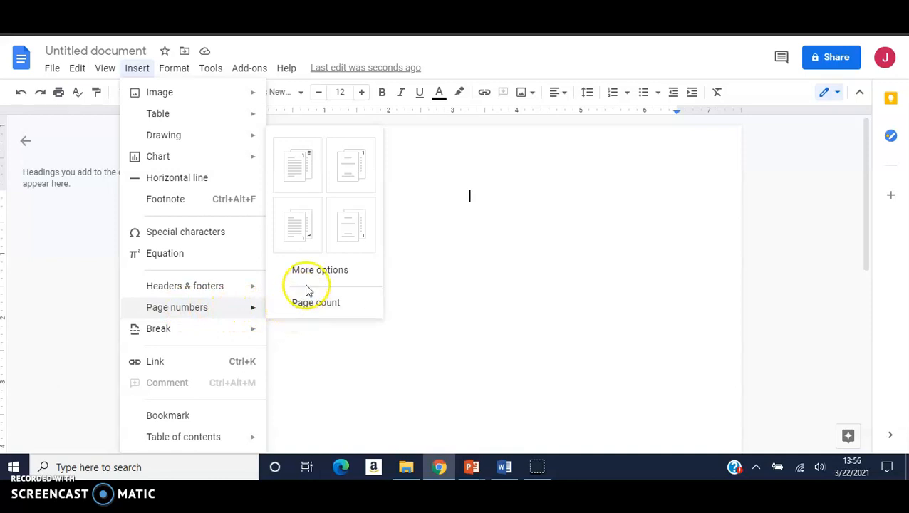
left_click(292, 171)
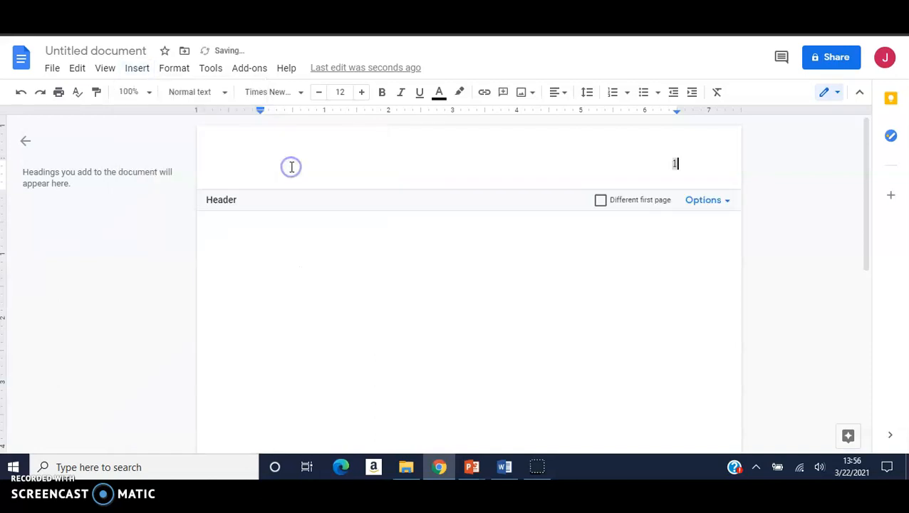
double_click(674, 163)
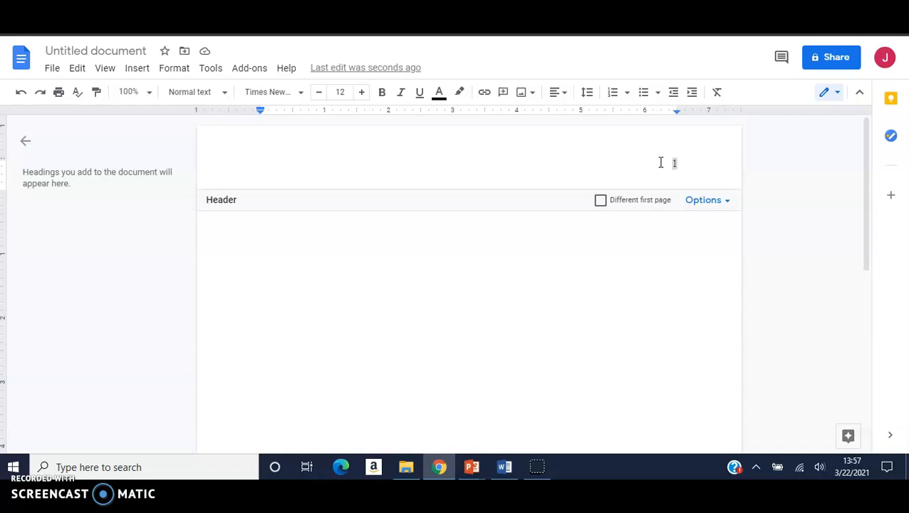
- Type the running head 'ESSAY TITLE IN NO MORE THAN 50 CHARACTERS' before the page number and select it
type("ESSAY TITLE IN")
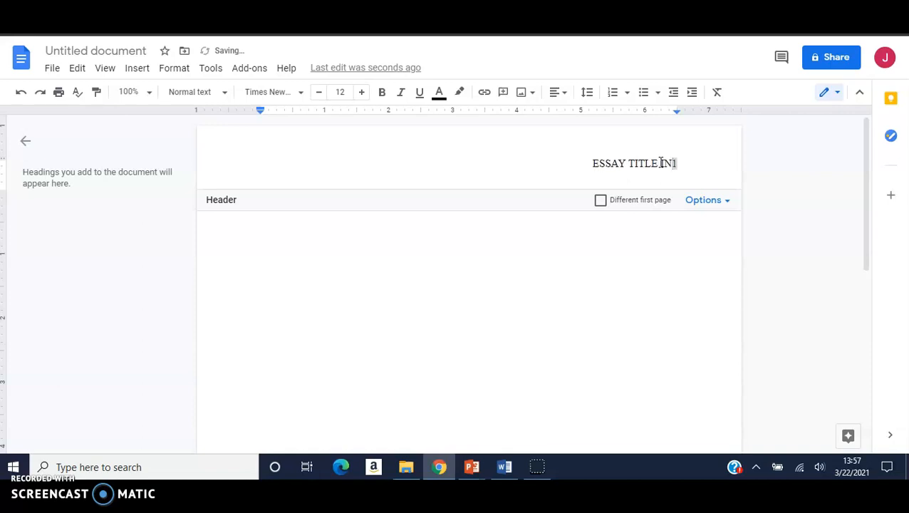
type(" N")
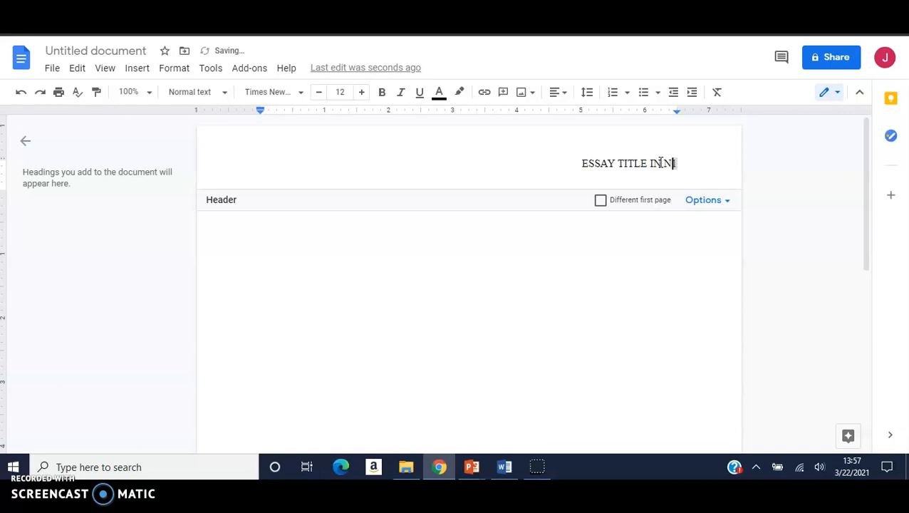
type("O MORE")
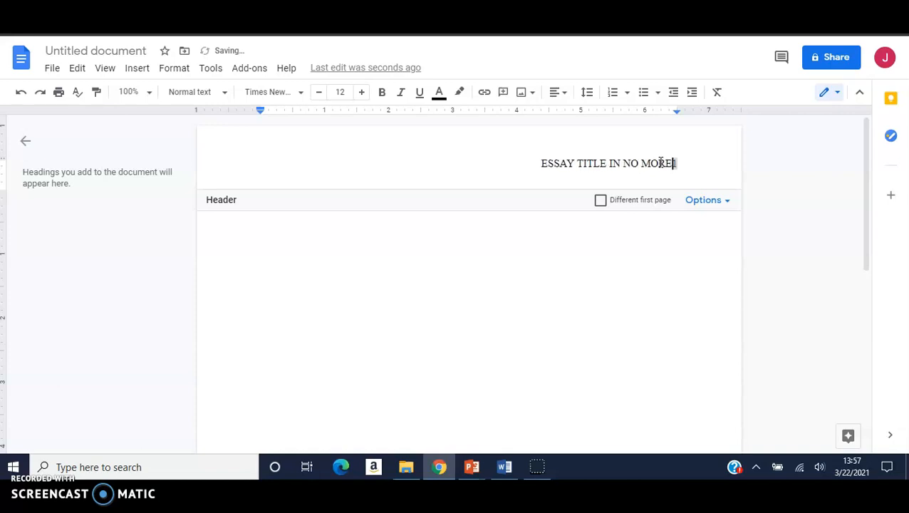
type(" THAN ")
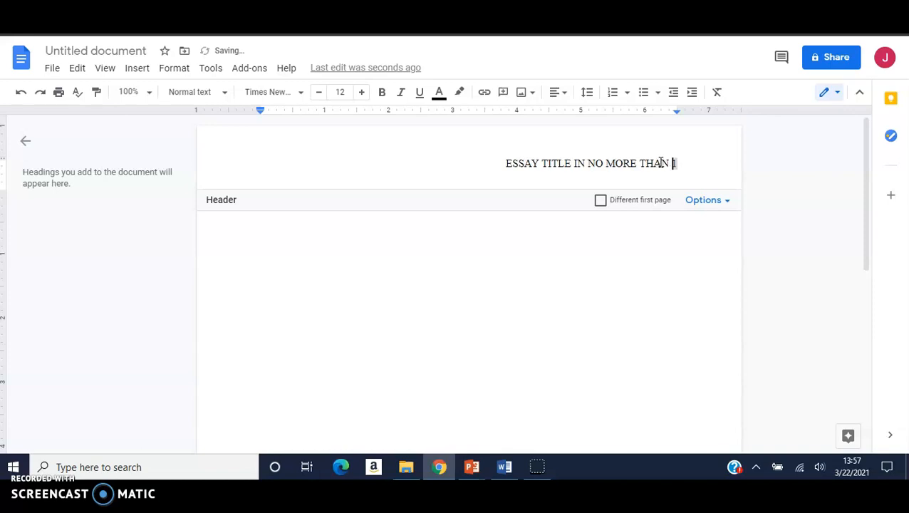
type("10 ")
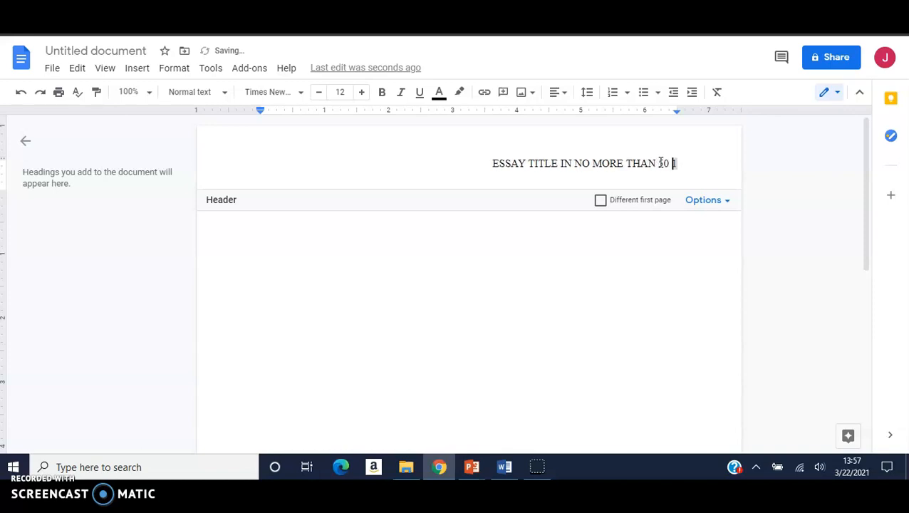
type("CH")
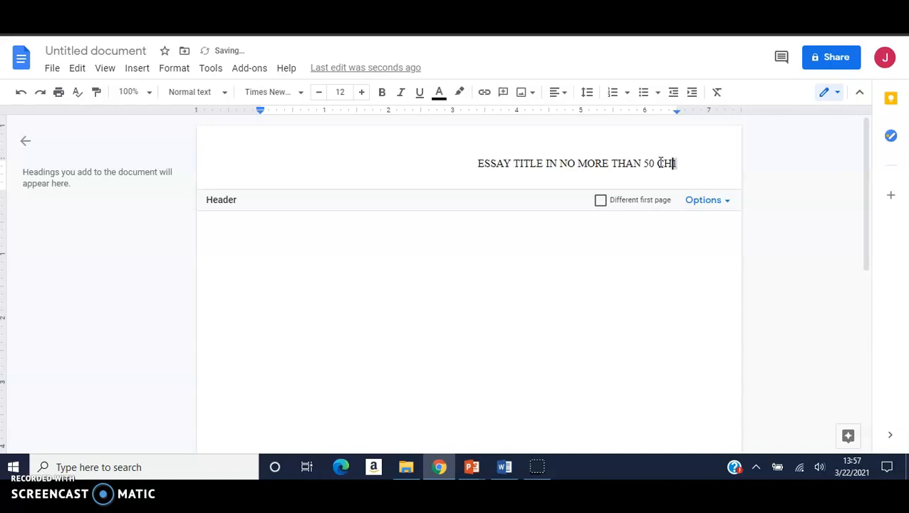
type("ARACTERS")
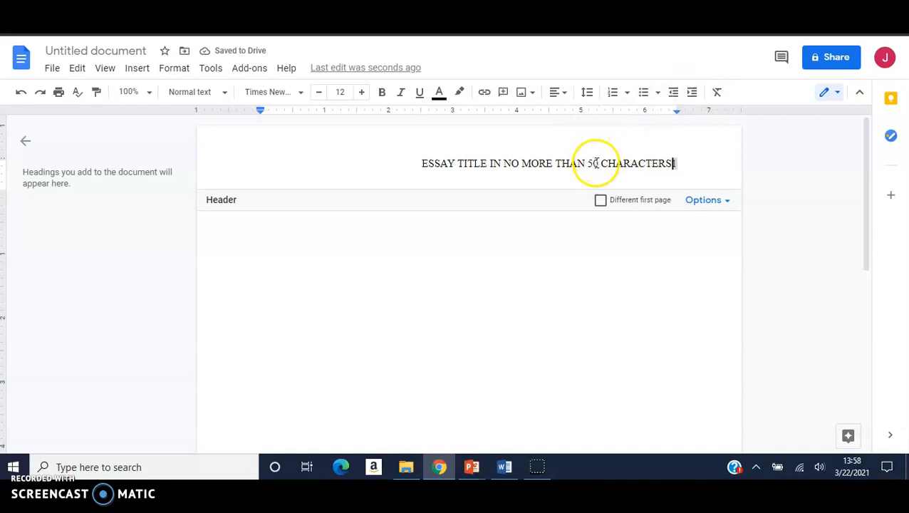
left_click_drag(423, 166, 670, 165)
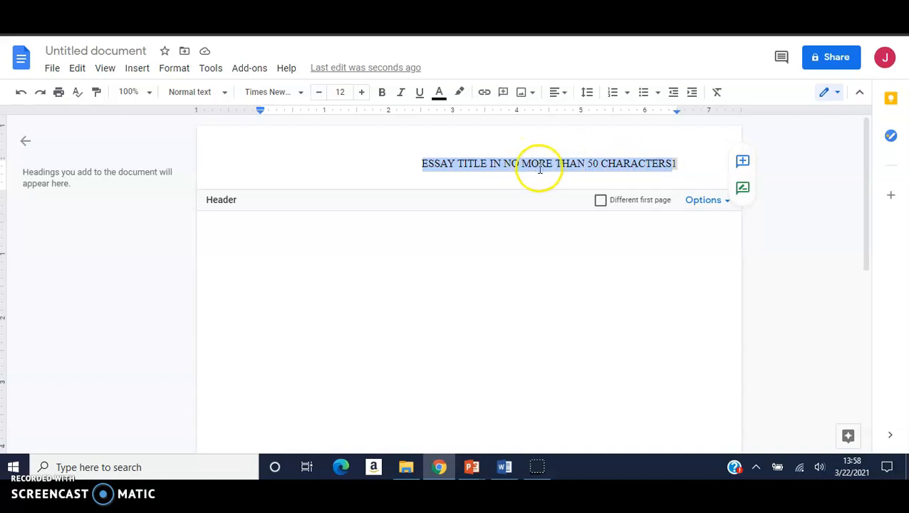
left_click(211, 72)
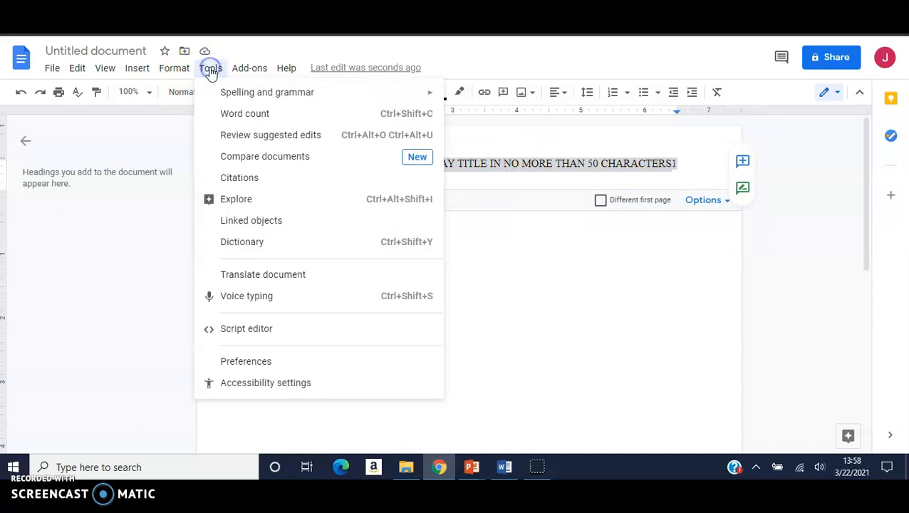
left_click(231, 114)
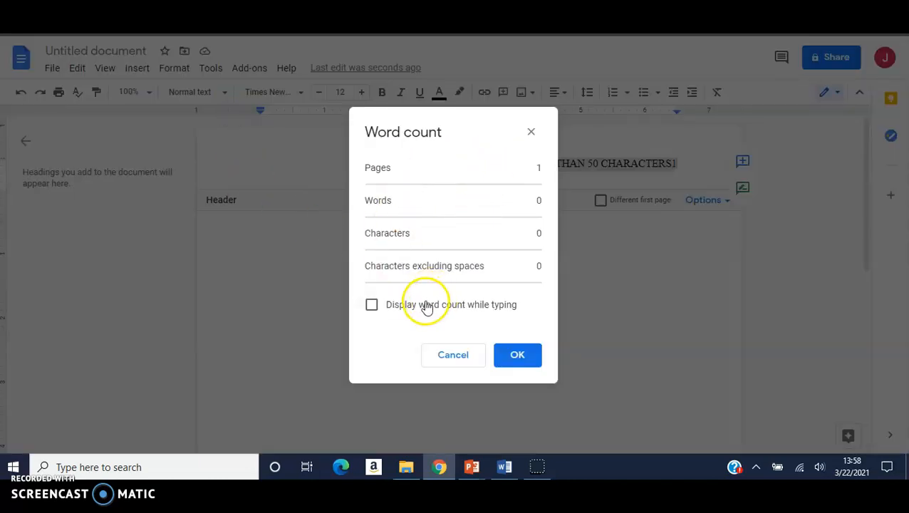
left_click(453, 355)
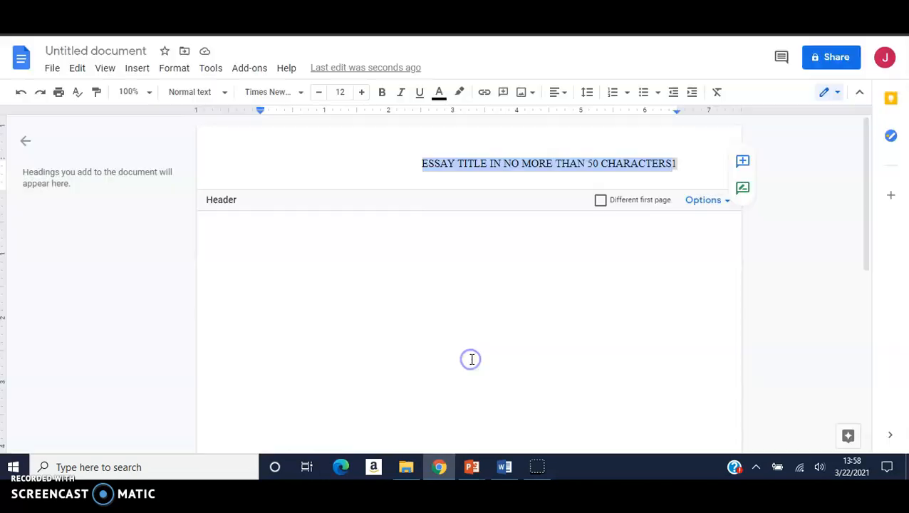
left_click(668, 163)
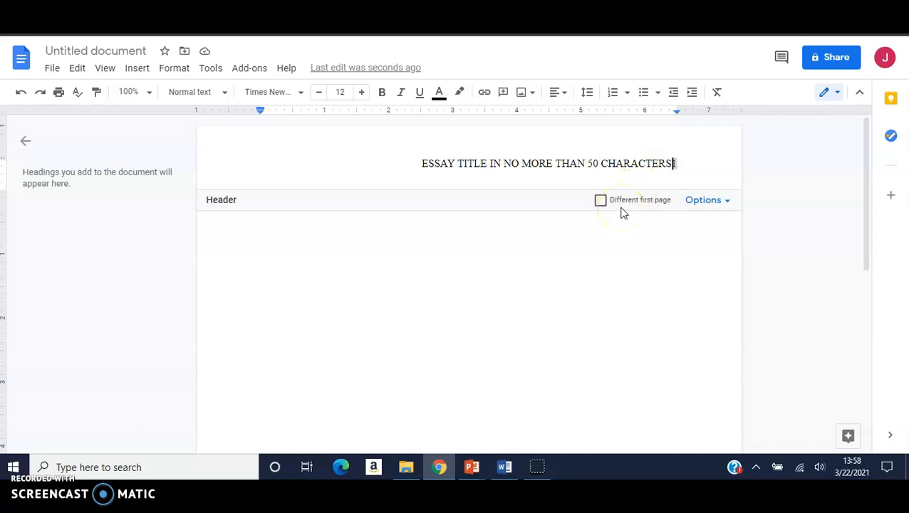
left_click(674, 162)
key("BackSpace")
- Add a right tab stop at the margin so the page number sits flush right after the running head
left_click(669, 112)
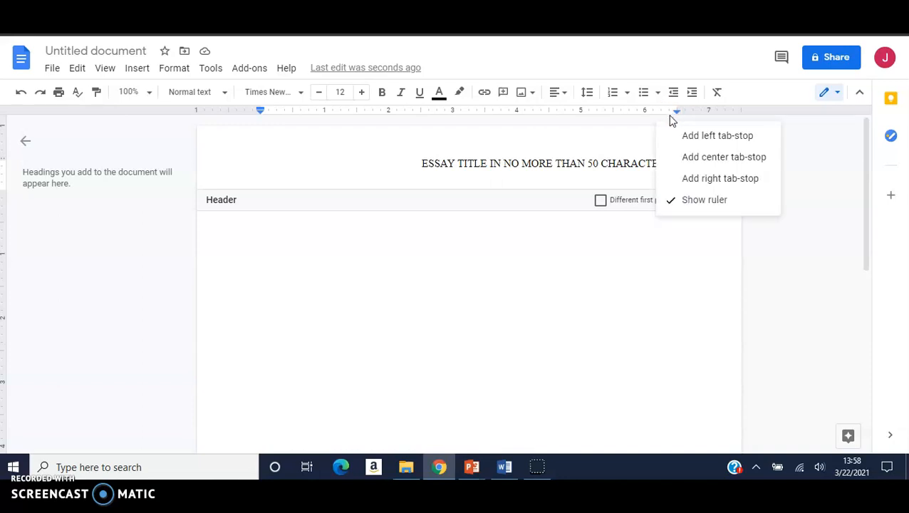
left_click(674, 179)
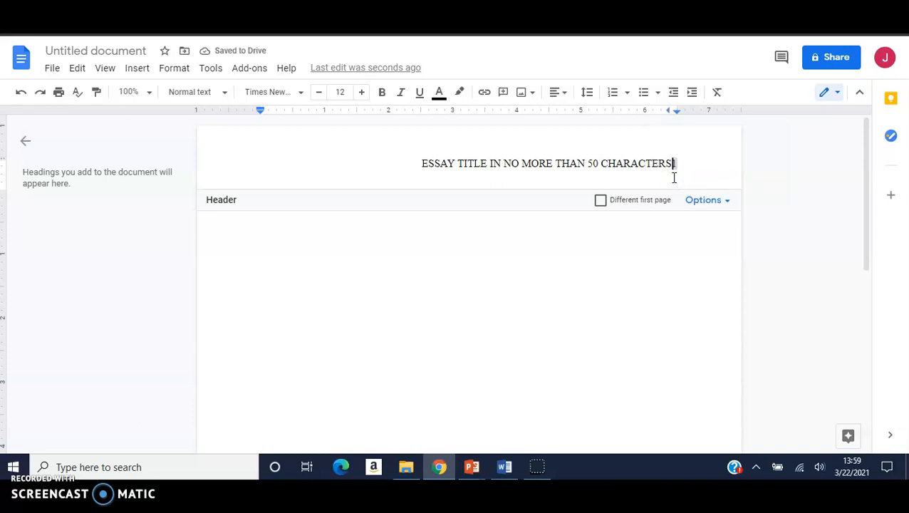
key("Tab")
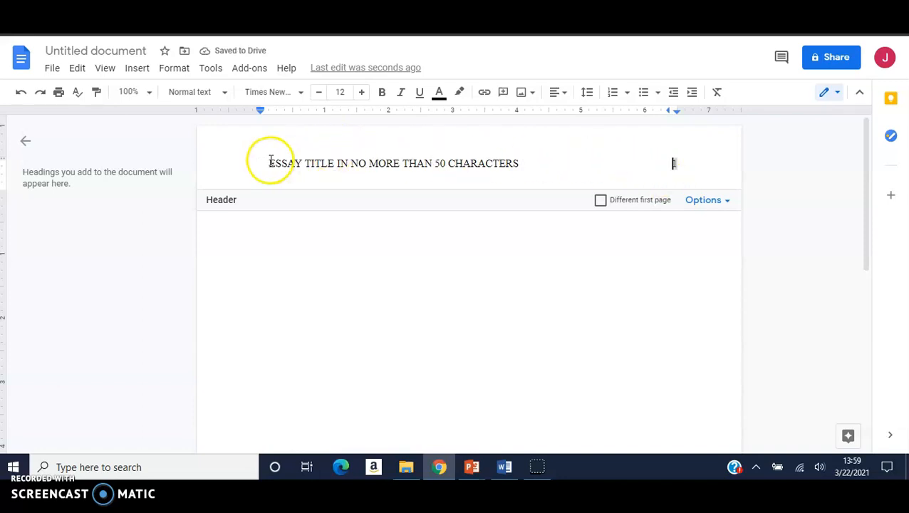
double_click(685, 163)
left_click(661, 166)
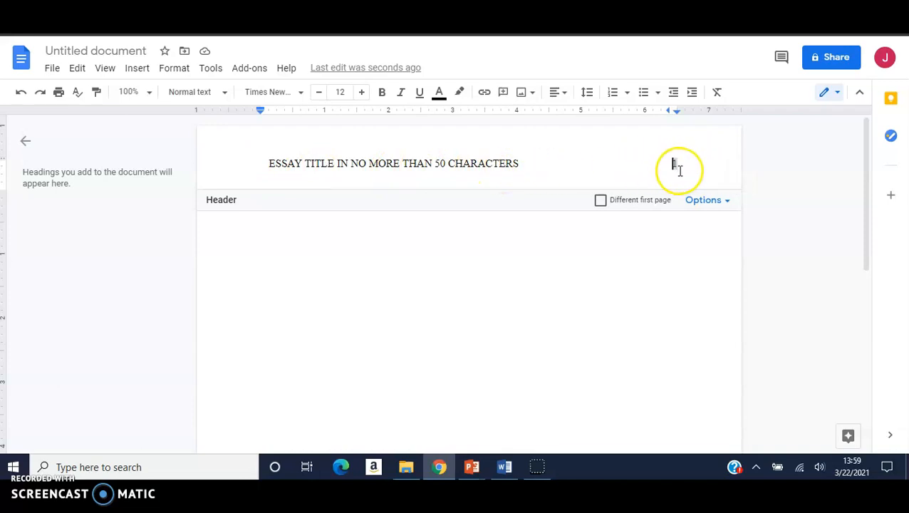
double_click(673, 163)
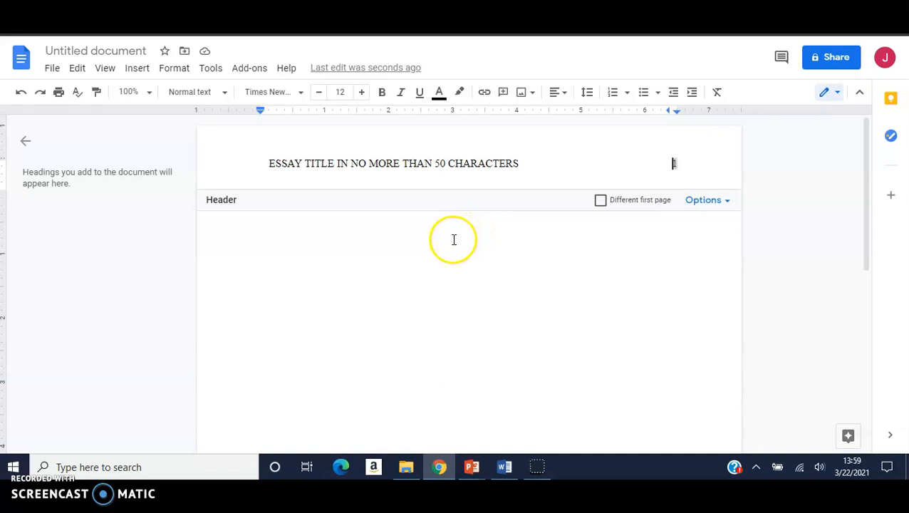
- Leave the header and add a blank line at the top of the page body
key("Escape")
left_click(467, 207)
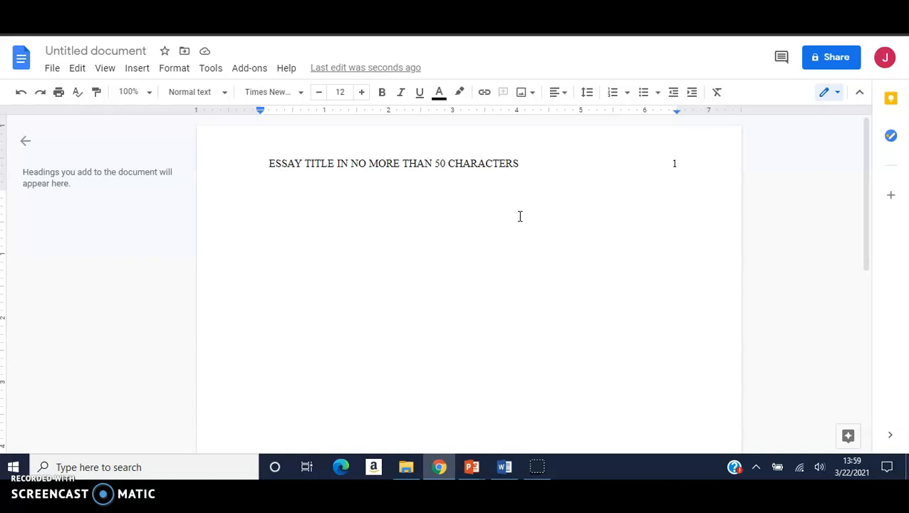
key("Return")
key("Return")
key("Return")
key("Return")
- Type the centred lines 'Essay Title' and 'Student Name', then select the title text
type("Essay ")
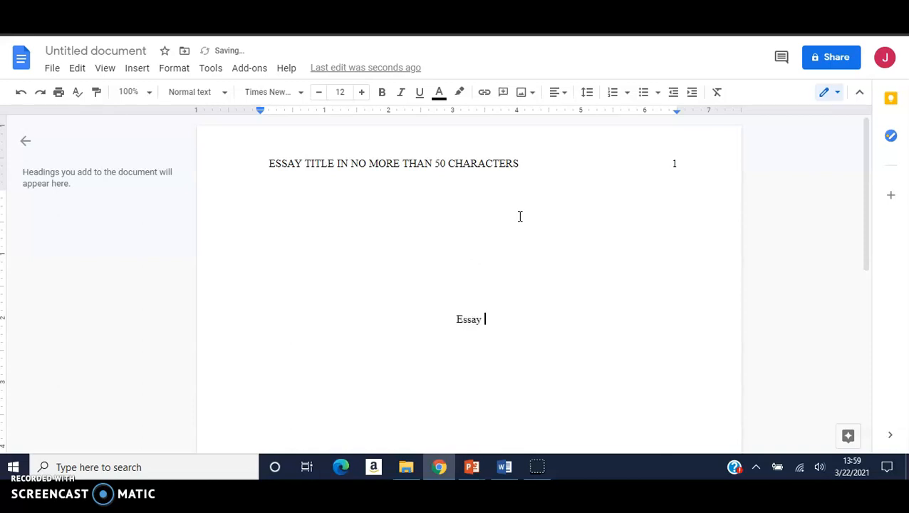
type("Title")
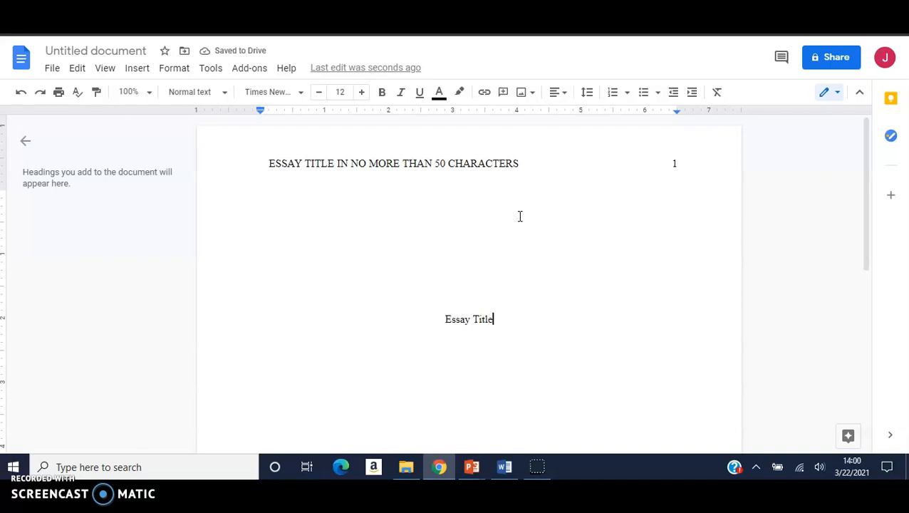
key("Return")
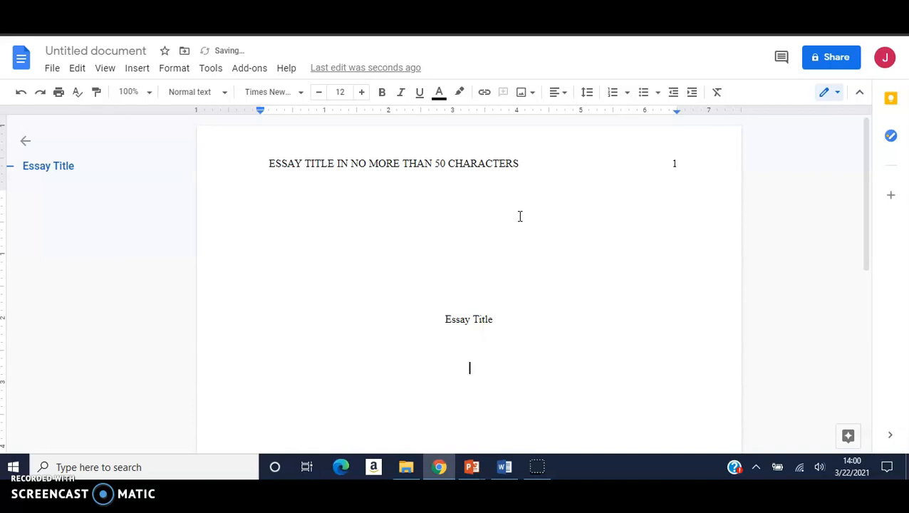
type("Stu")
key("BackSpace")
type("udent ")
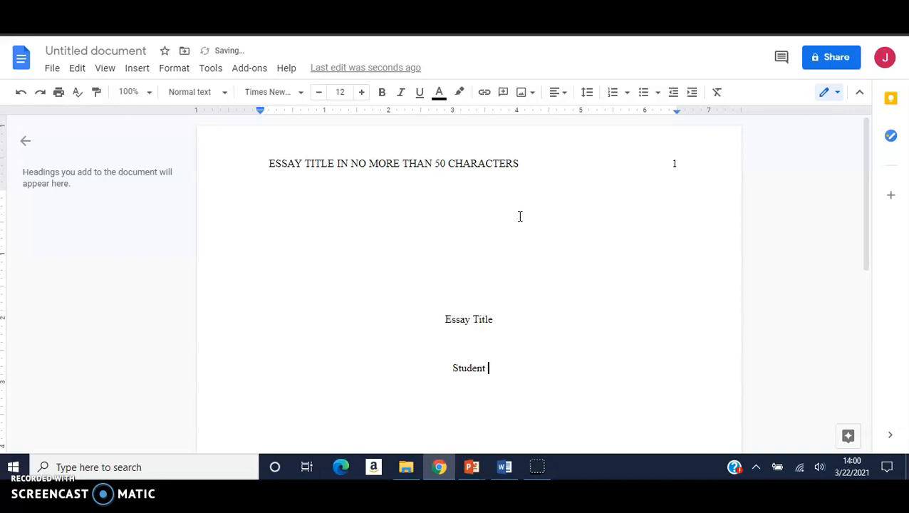
type("Name")
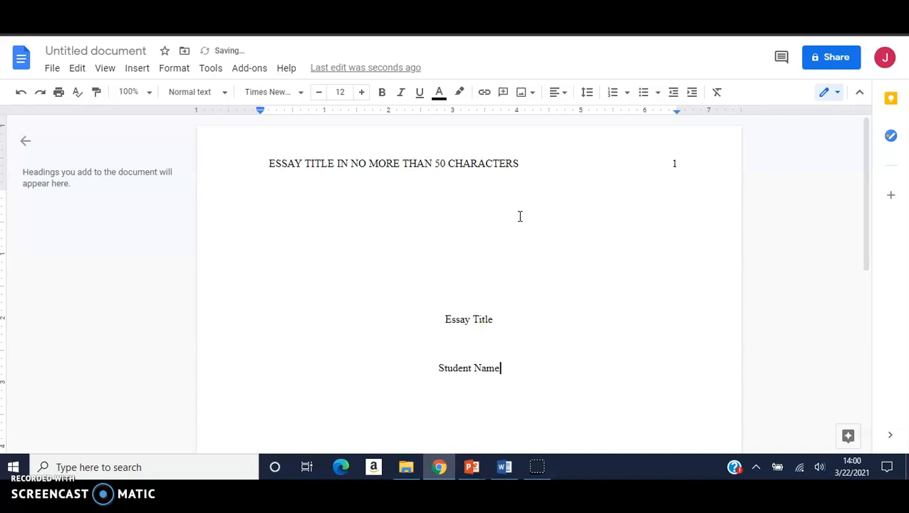
left_click_drag(493, 321, 440, 318)
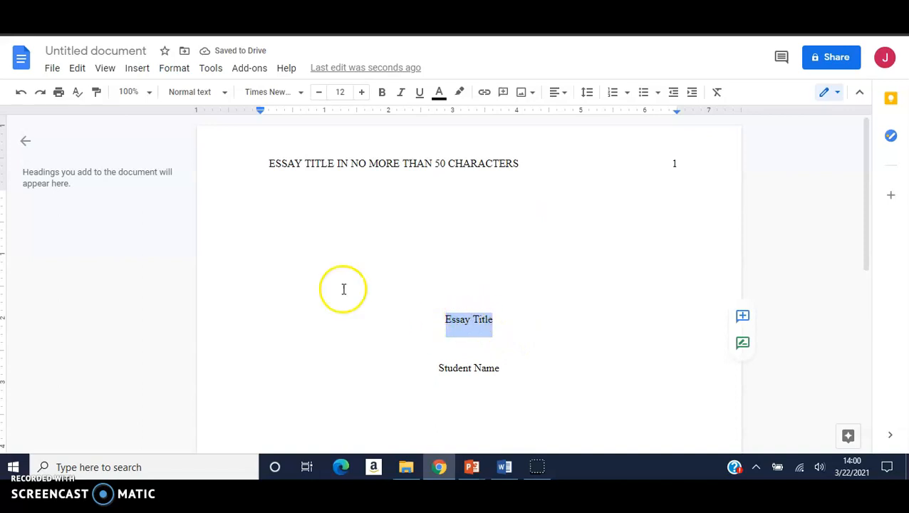
- Make 'Essay Title' bold and start a new centred line after 'Student Name'
left_click(382, 94)
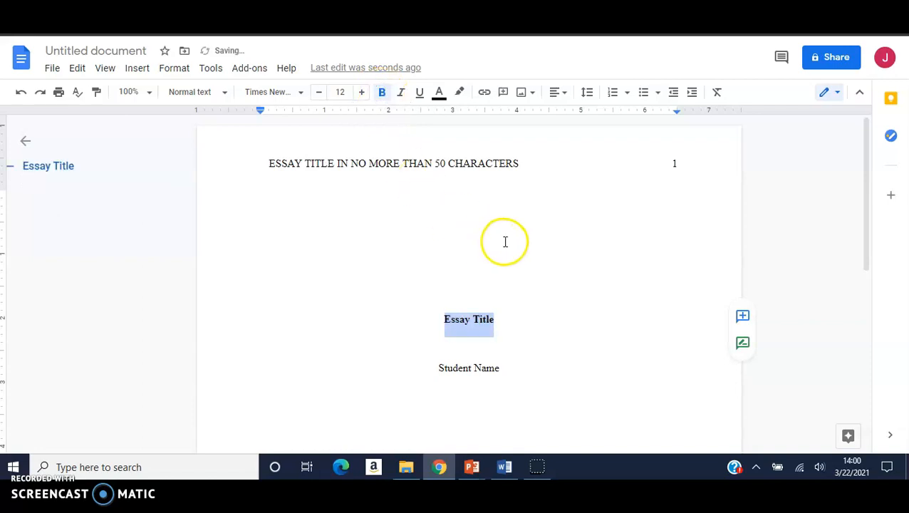
scroll(509, 242, "down", 1)
scroll(510, 242, "down", 1)
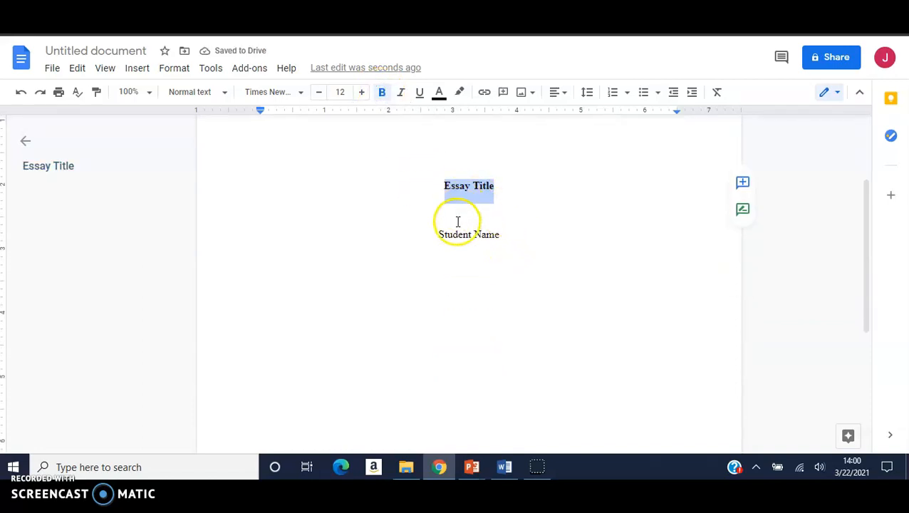
left_click(507, 235)
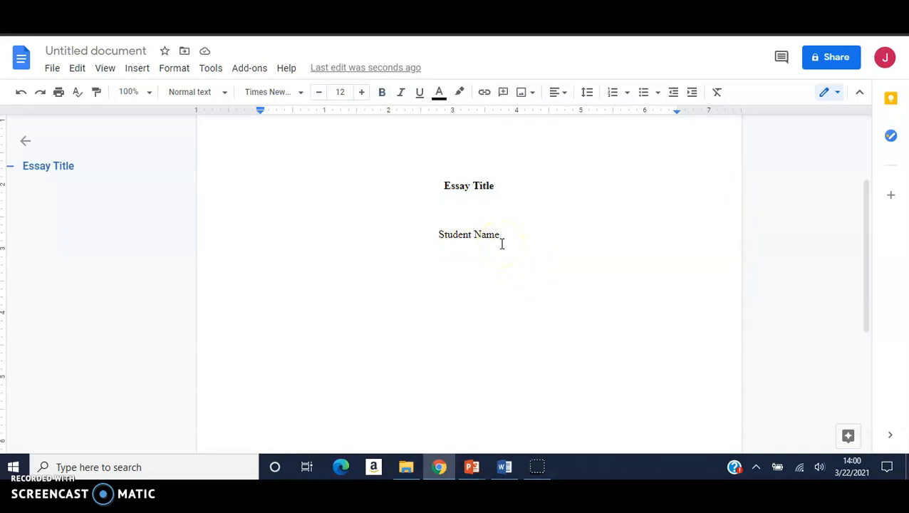
key("Return")
- Add the centred lines 'Psychology Department, Lackawanna College' and 'PSY 105 AD: Introduction to Psychology'
type("Psychol")
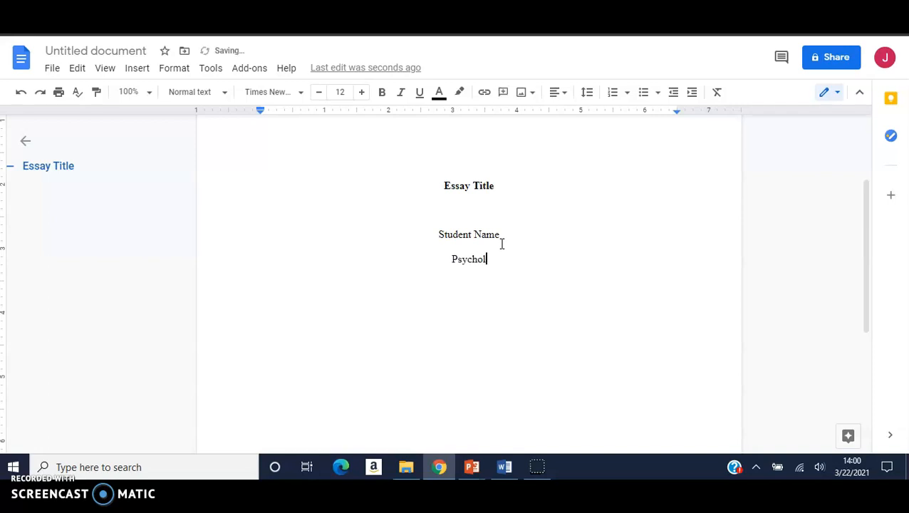
type("ogy Department, ")
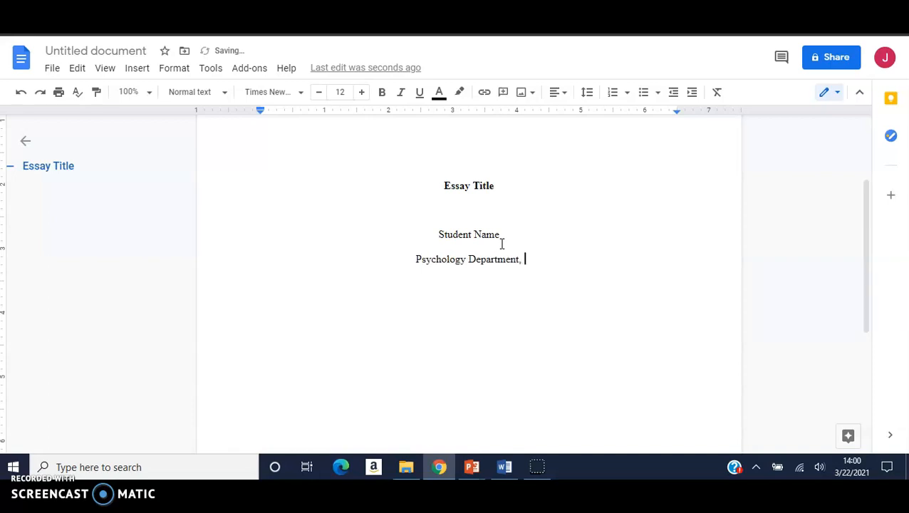
type("Lackawa")
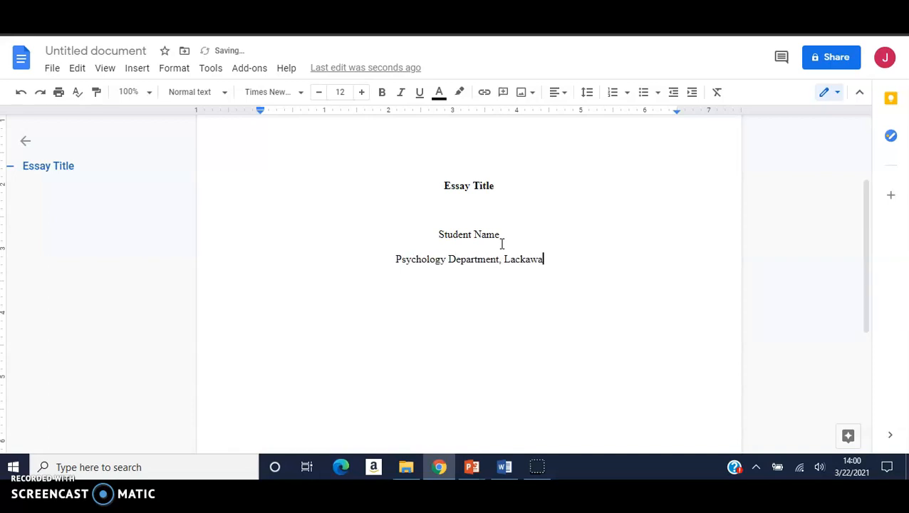
type("nna College")
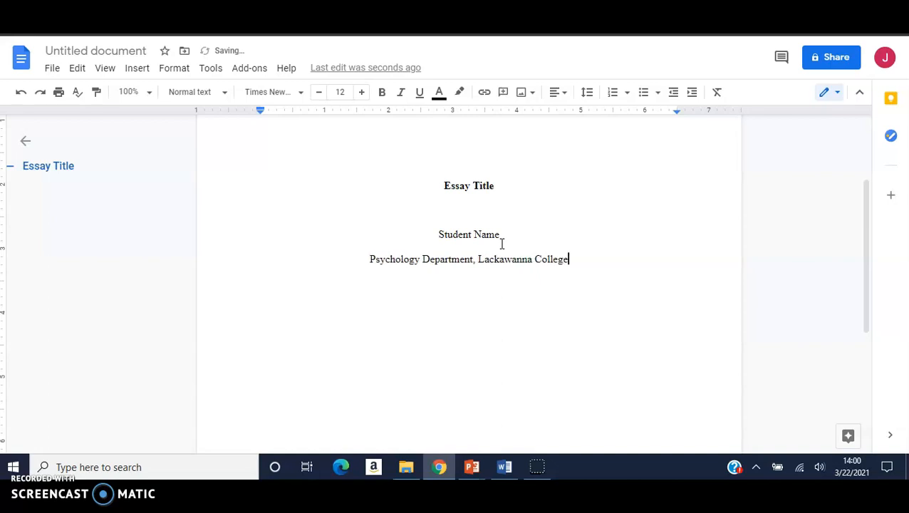
key("Return")
type("PSY 105 AD: Intro")
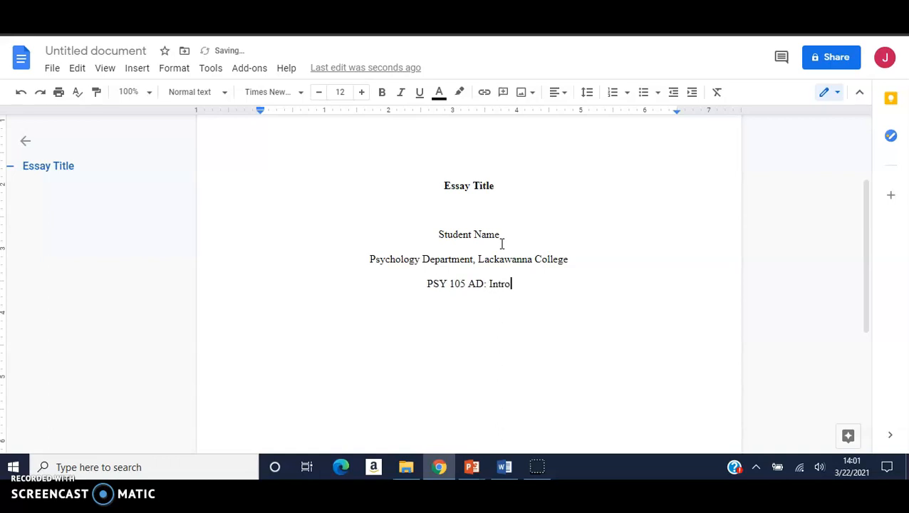
type("duction")
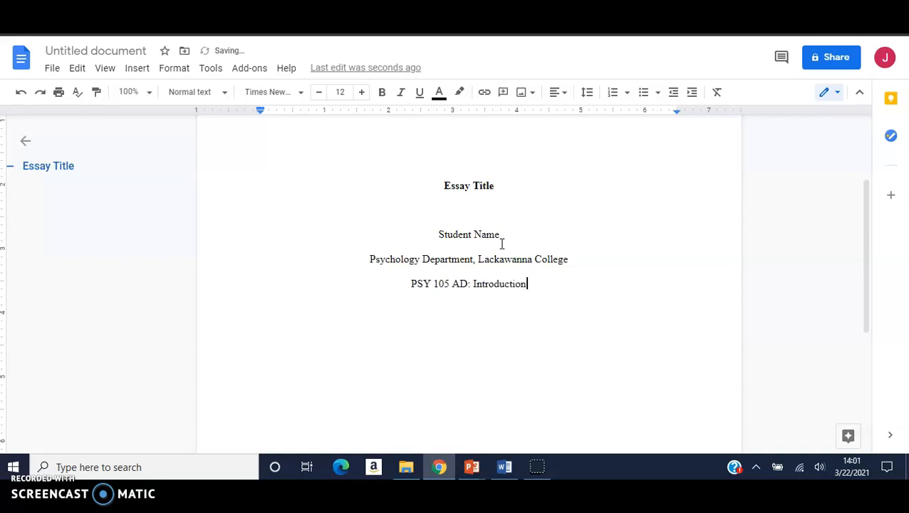
type(" to Psyc")
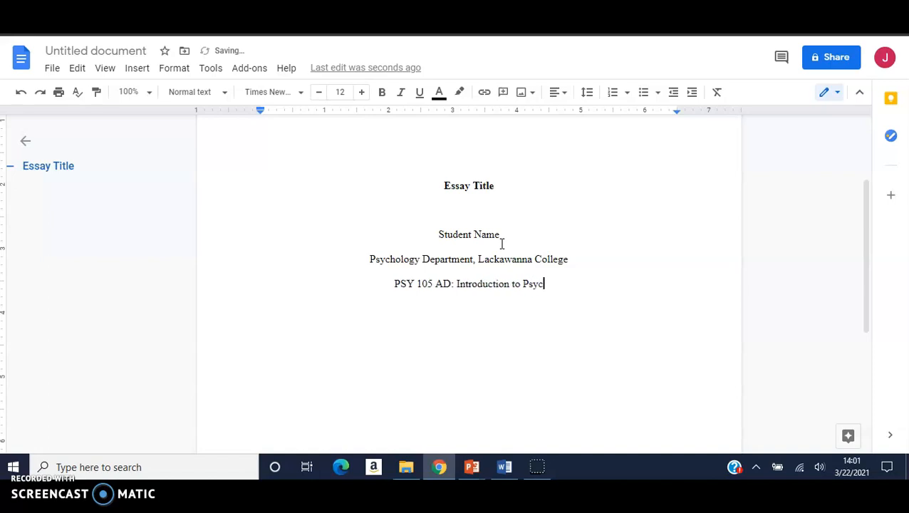
type("hology")
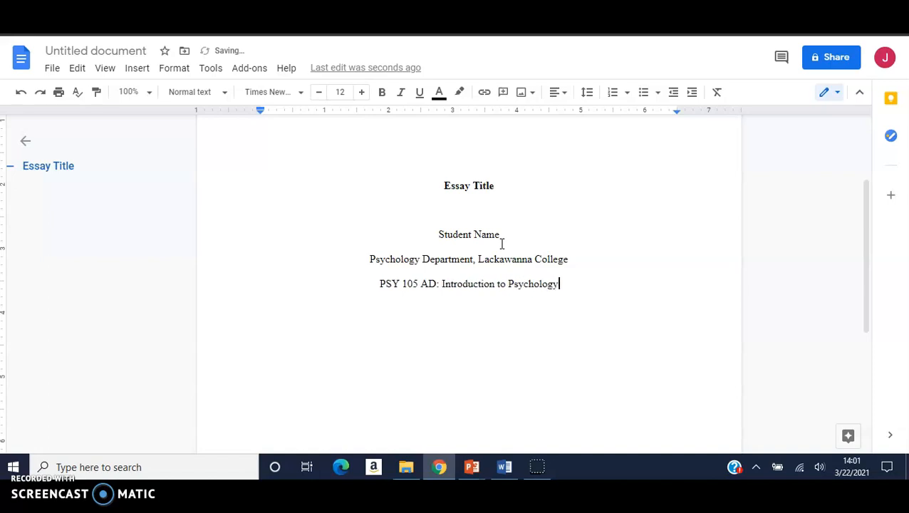
- Add centred lines for the professor's name and the date 'April 11, 2021'
key("Return")
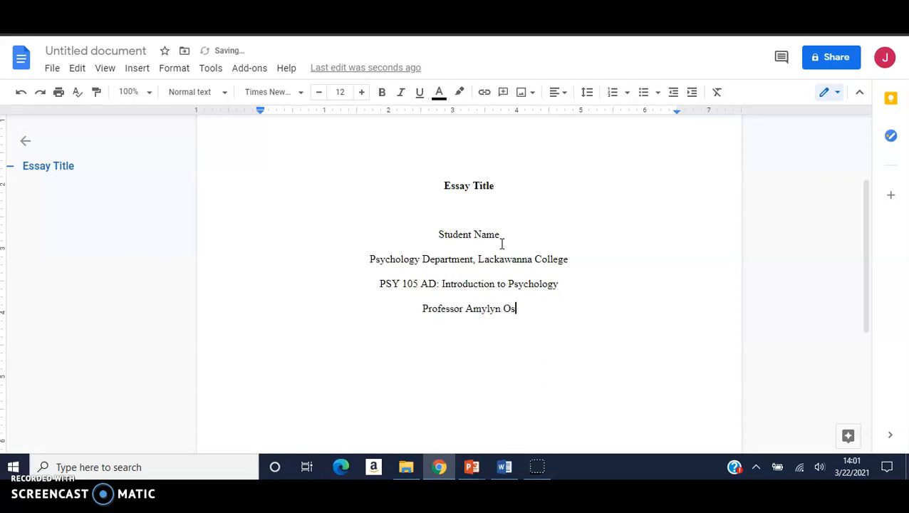
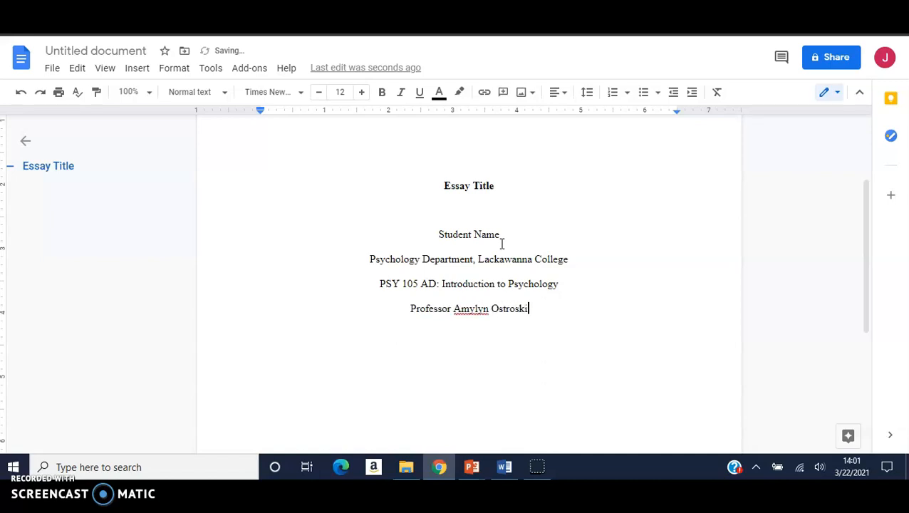
key("Return")
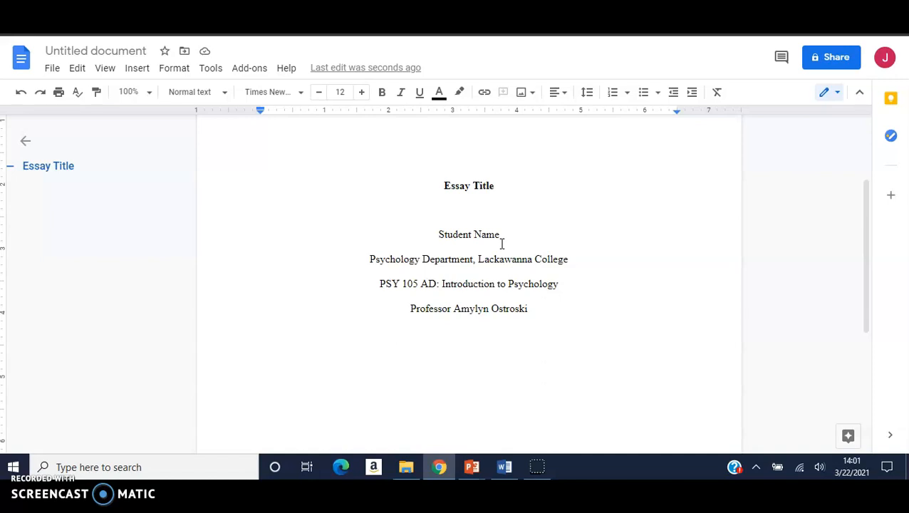
type("Ap")
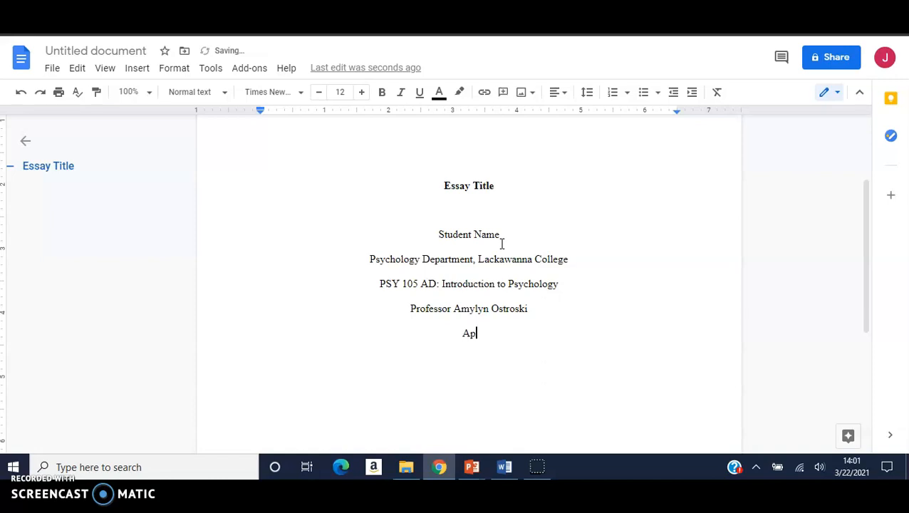
type("ril 11, 2021")
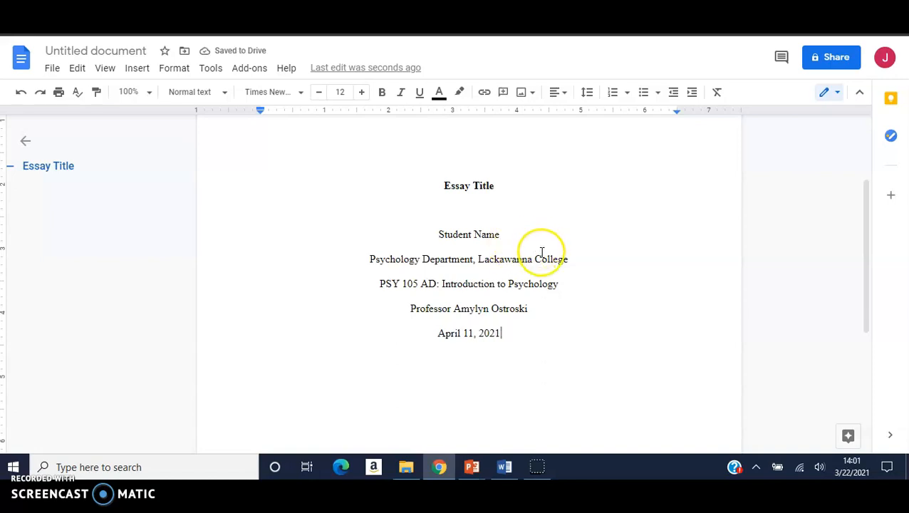
scroll(548, 254, "down", 1)
scroll(548, 254, "down", 2)
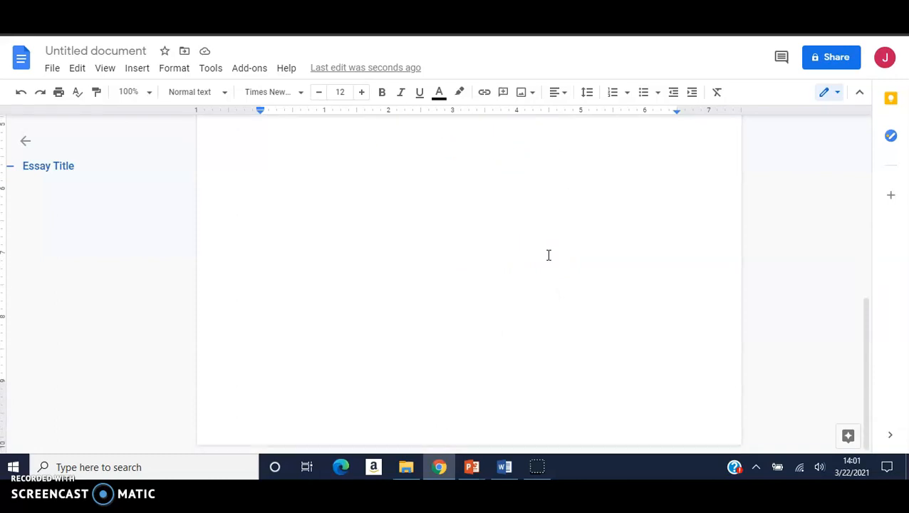
scroll(549, 256, "up", 5)
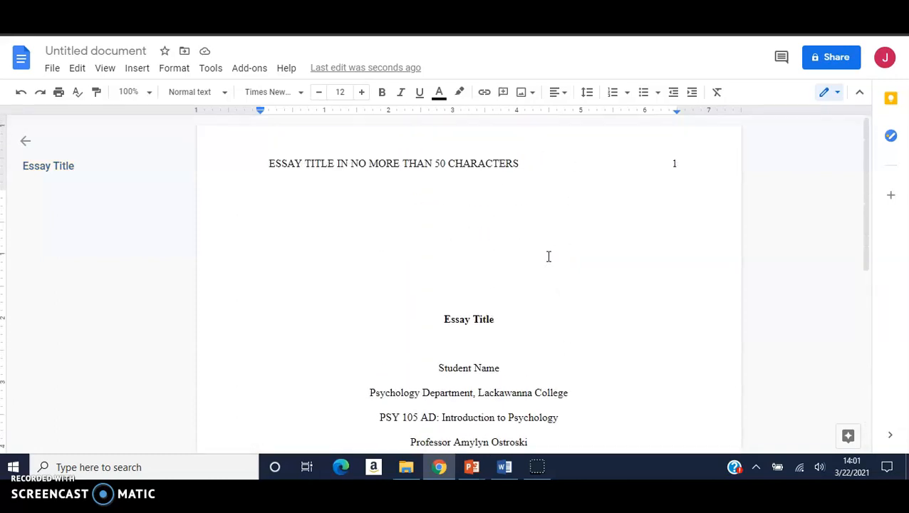
scroll(548, 256, "down", 1)
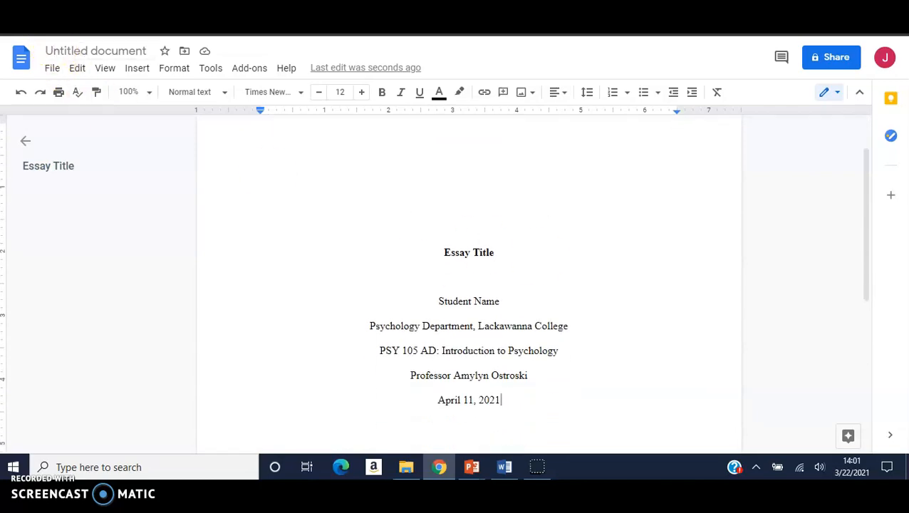